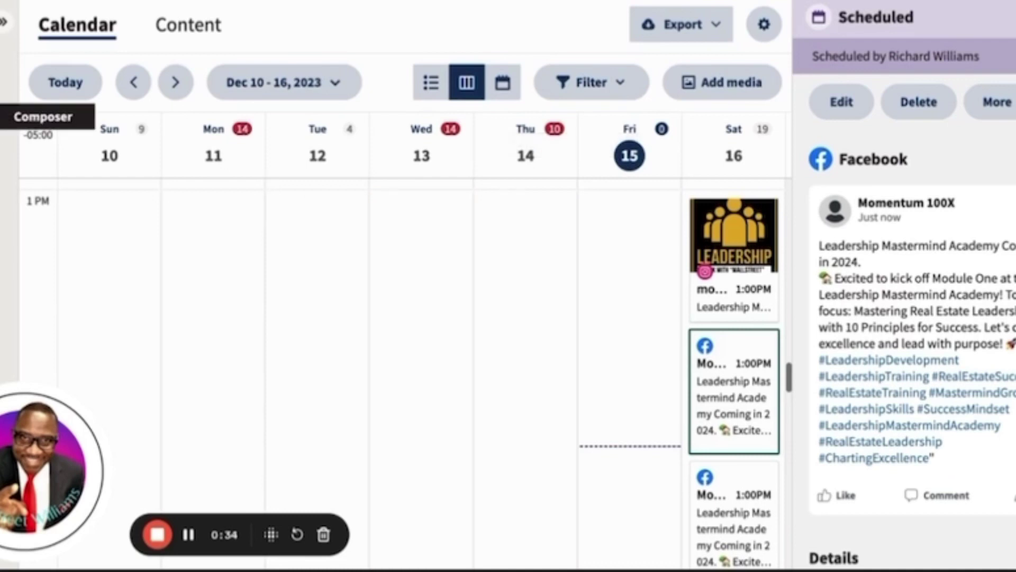
# Create a new post and select the recently used "Momentum 100X +4 more" group as its publishing accounts.
pyautogui.click(8, 116)
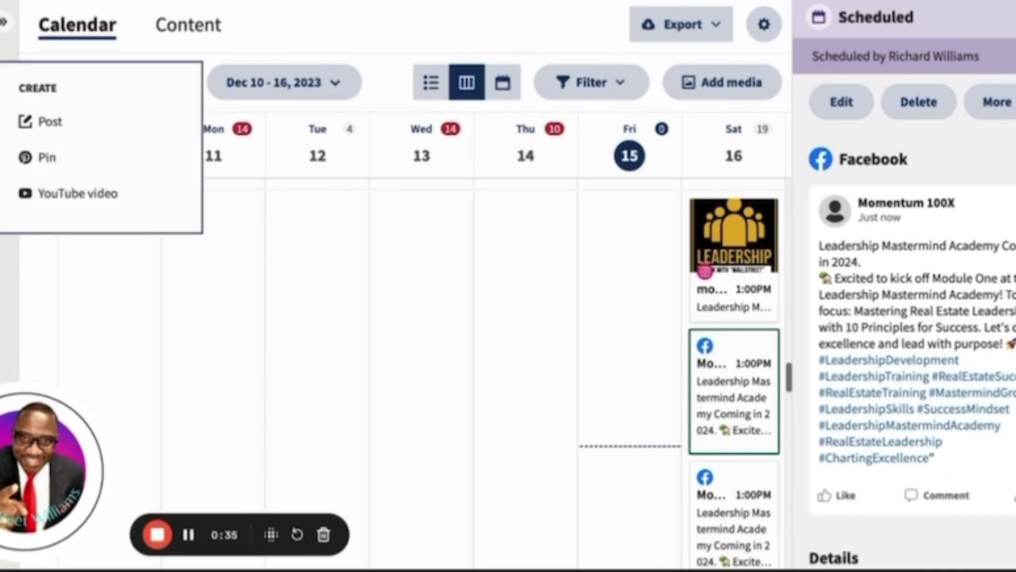
pyautogui.click(36, 122)
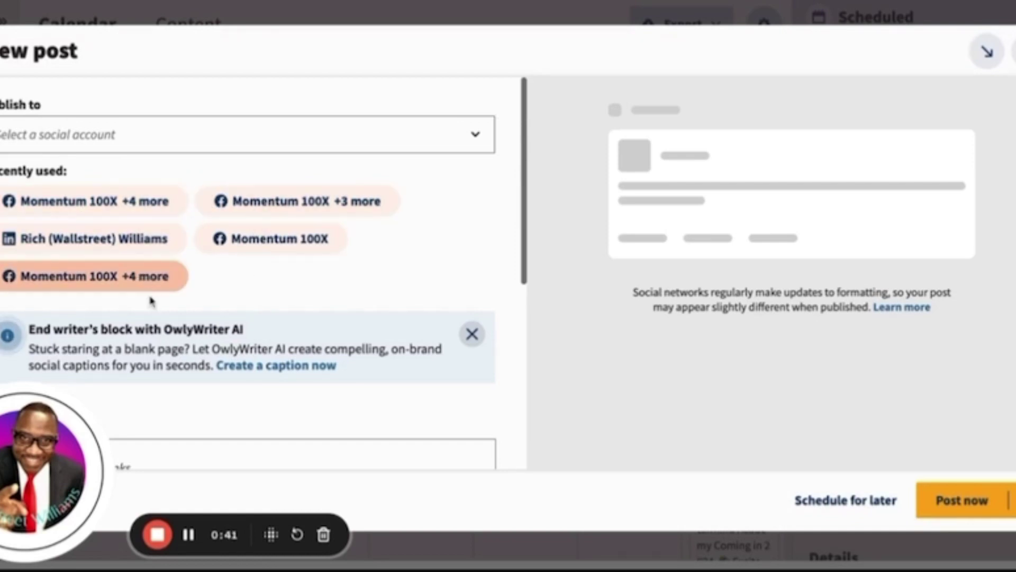
pyautogui.click(139, 202)
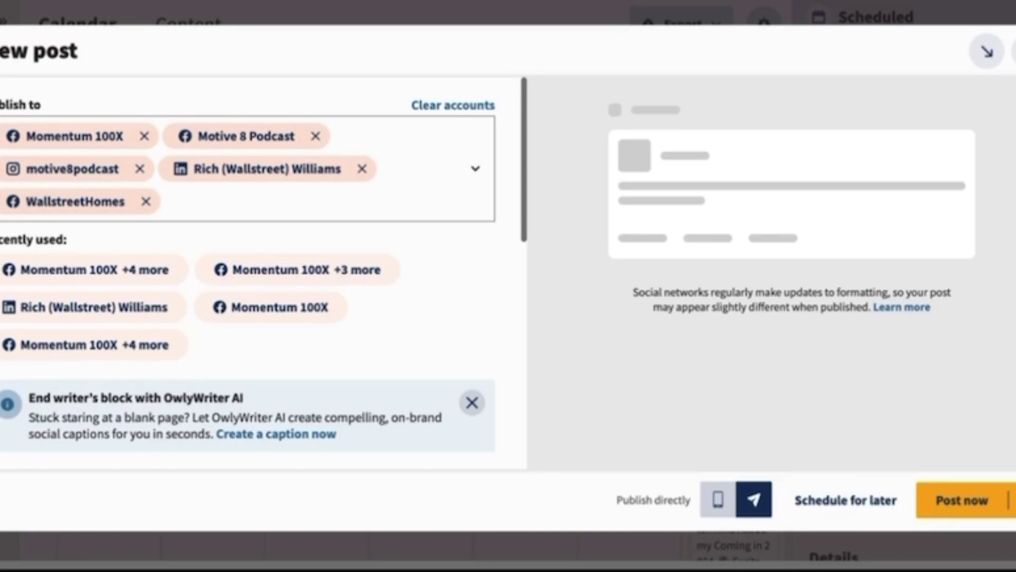
pyautogui.click(95, 270)
# Enter the Module Seven caption about unlocking success with Emotional Intelligence (EI), including its hashtags, and check its tone with Grammarly.
pyautogui.scroll(-3, 106, 212)
pyautogui.scroll(3, 79, 170)
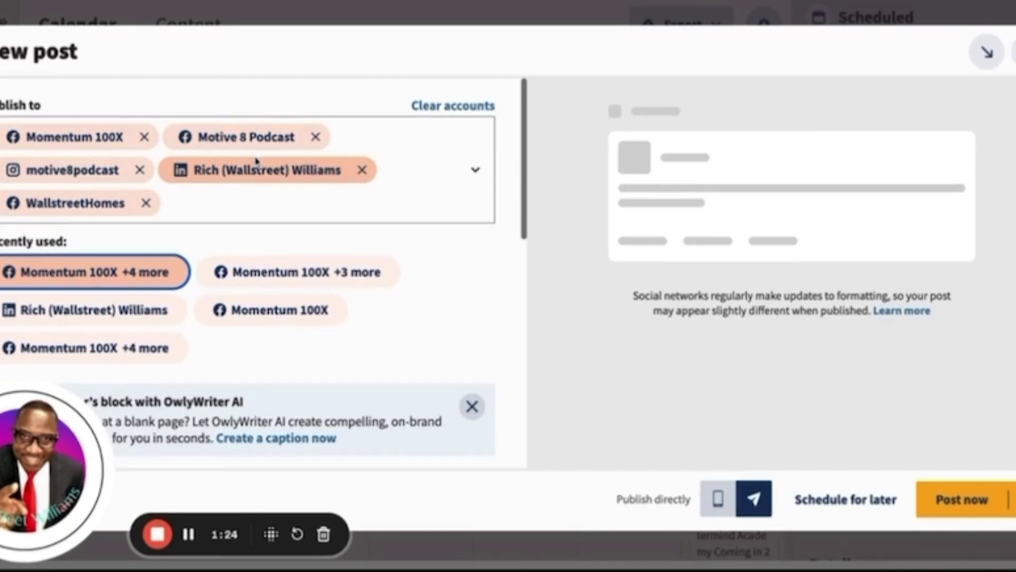
pyautogui.scroll(-4, 227, 158)
pyautogui.scroll(4, 211, 158)
pyautogui.scroll(-6, 79, 174)
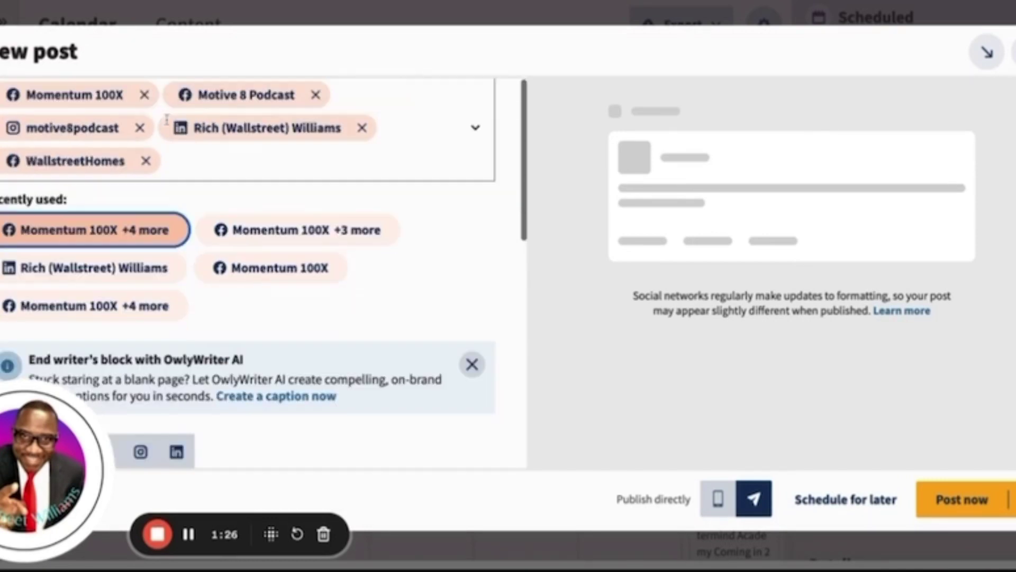
pyautogui.write('"😊 Unlock Success with Emotional Intelligence (EI) in Module Seven! Discover the power of EI in real estate leadership and innovative recruitment strategies. 🧠 #LeadershipMastermindAcademy #EmotionalIntelligence #RealEstateLeadership"')
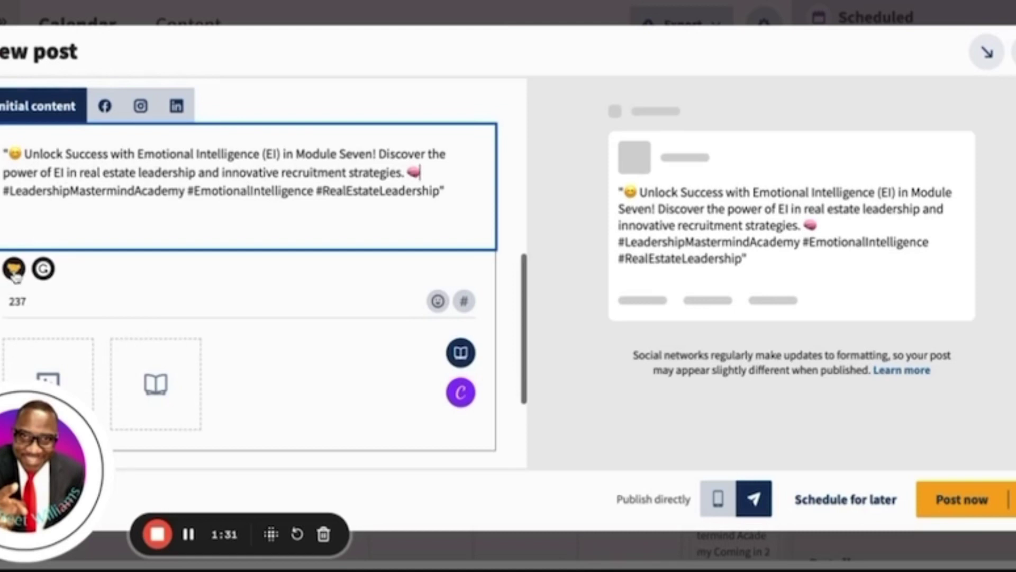
pyautogui.click(14, 270)
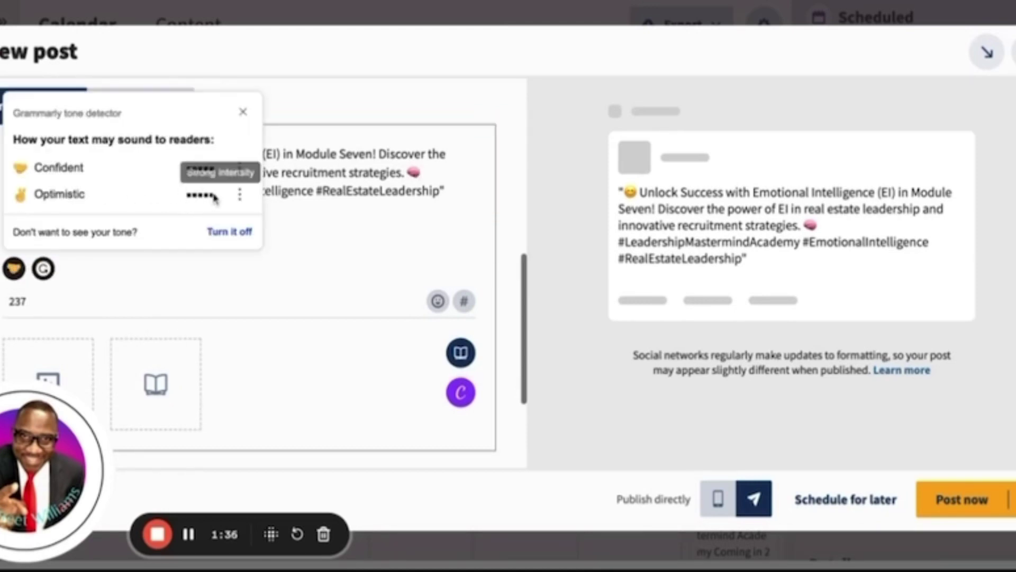
pyautogui.click(243, 112)
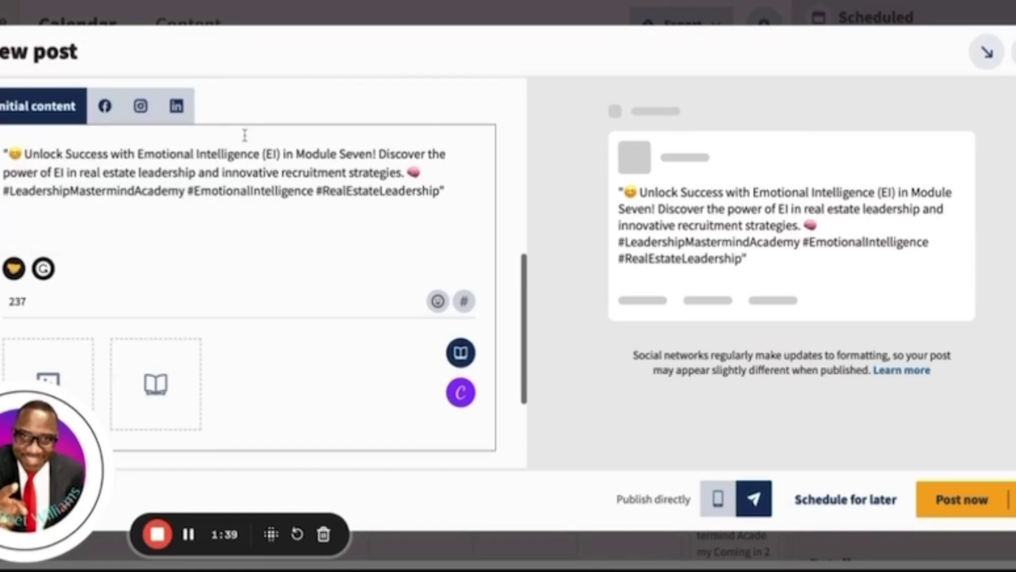
# Add the AI-suggested hashtags #UnlockSuccess, #Leadership, #SuccessMindset, #RealEstate, #LeadershipDevelopment, #RecruitmentStrategies and #PersonalGrowth to the caption.
pyautogui.click(464, 303)
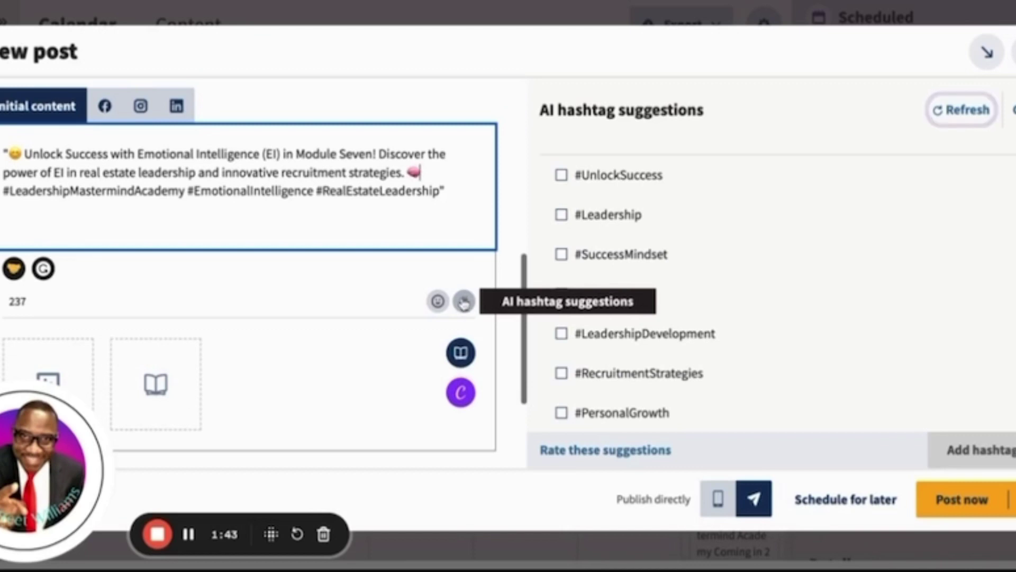
pyautogui.click(562, 183)
pyautogui.click(562, 216)
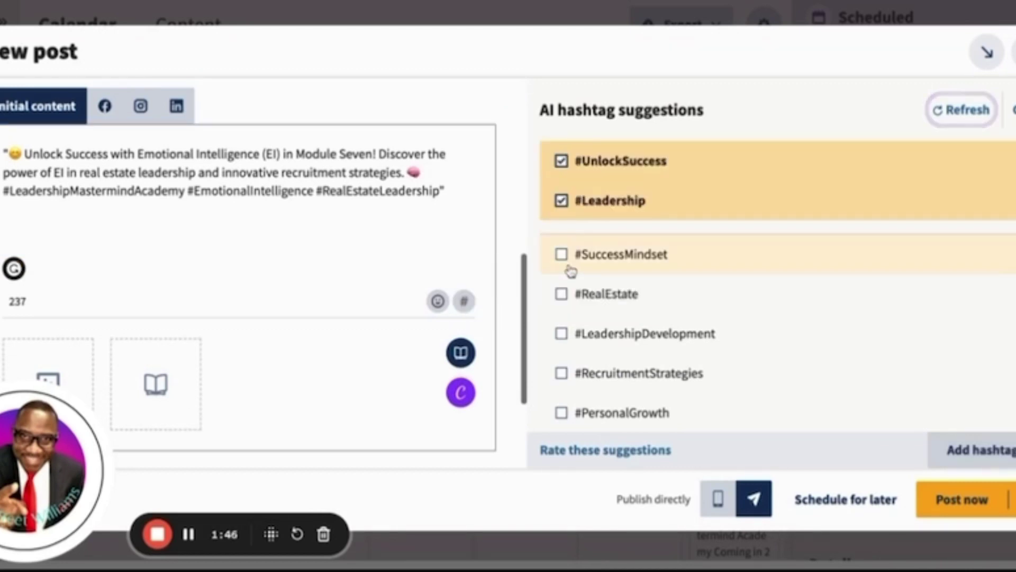
pyautogui.click(563, 257)
pyautogui.click(563, 292)
pyautogui.click(564, 333)
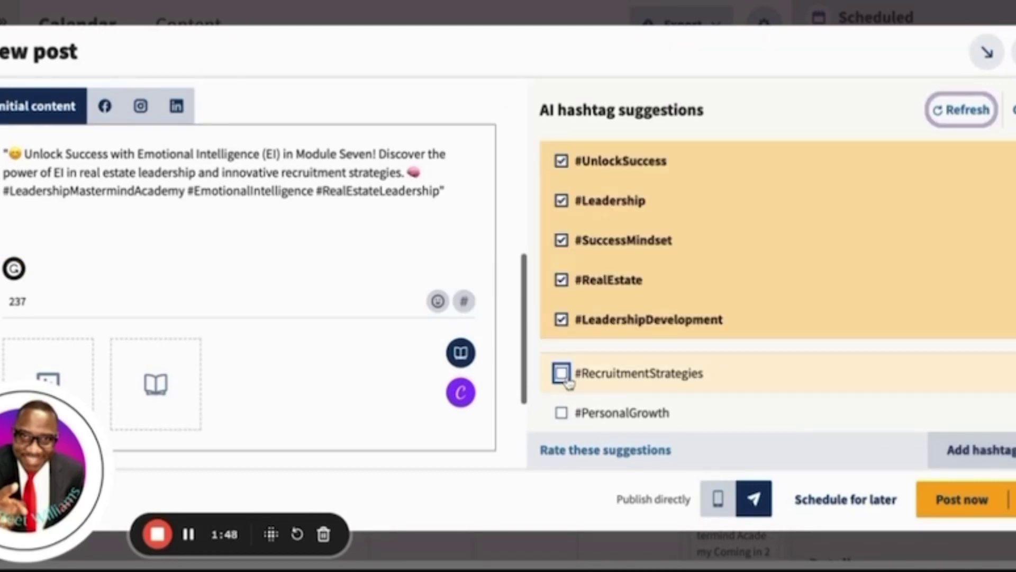
pyautogui.click(561, 371)
pyautogui.click(563, 414)
pyautogui.click(977, 442)
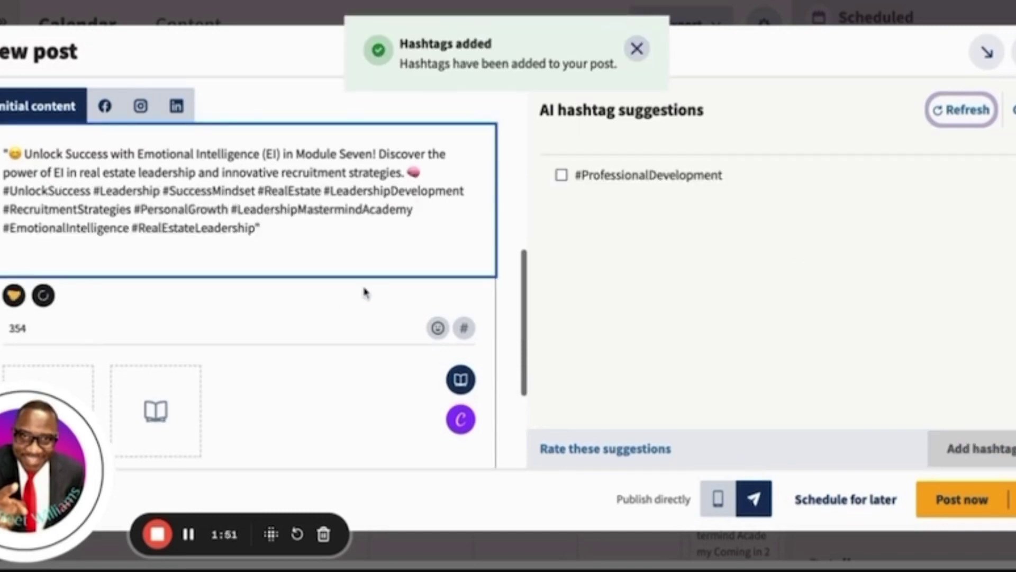
# Attach the black and gold "Leadership" image to the post as its media.
pyautogui.scroll(-4, 317, 265)
pyautogui.scroll(4, 285, 238)
pyautogui.scroll(2, 284, 239)
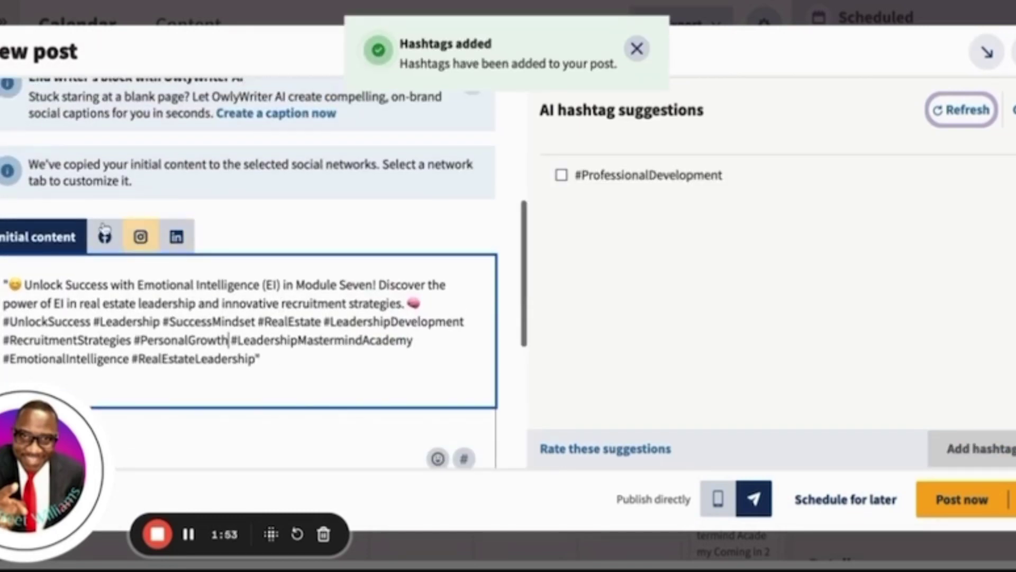
pyautogui.scroll(-5, 148, 244)
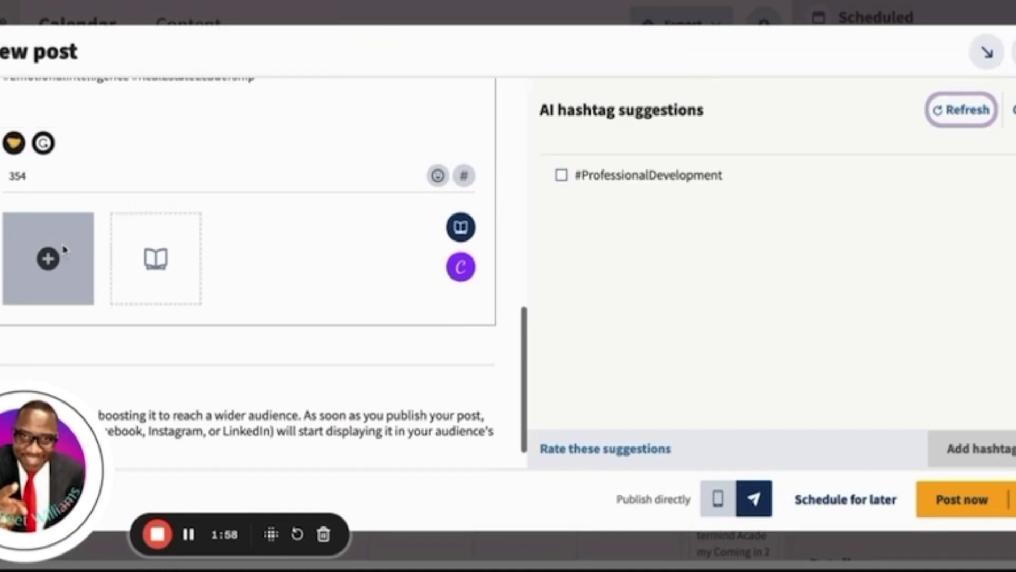
pyautogui.moveTo(64, 248); pyautogui.dragTo(64, 249)
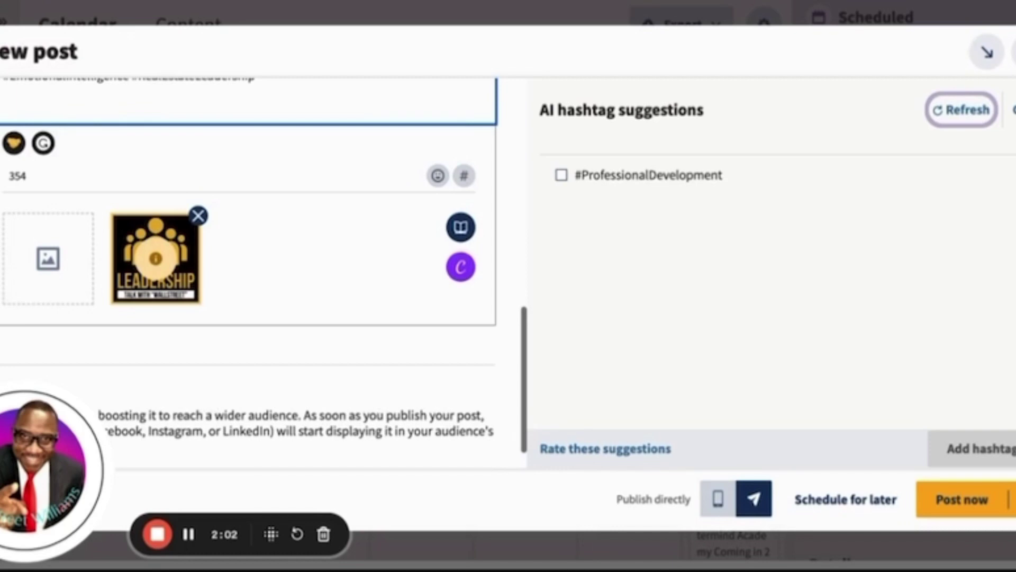
pyautogui.scroll(2, 350, 278)
pyautogui.scroll(-1, 348, 280)
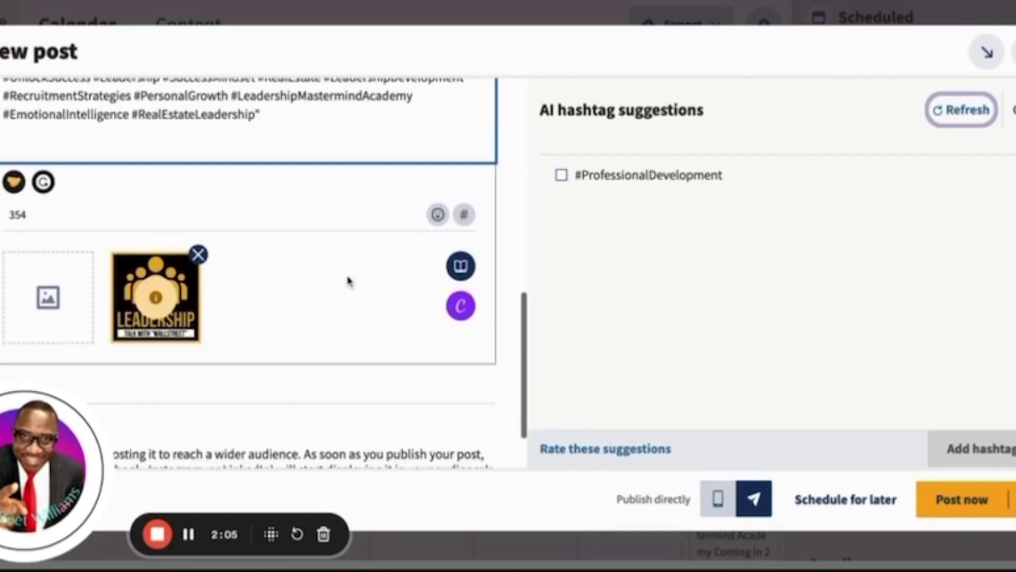
pyautogui.moveTo(161, 274)
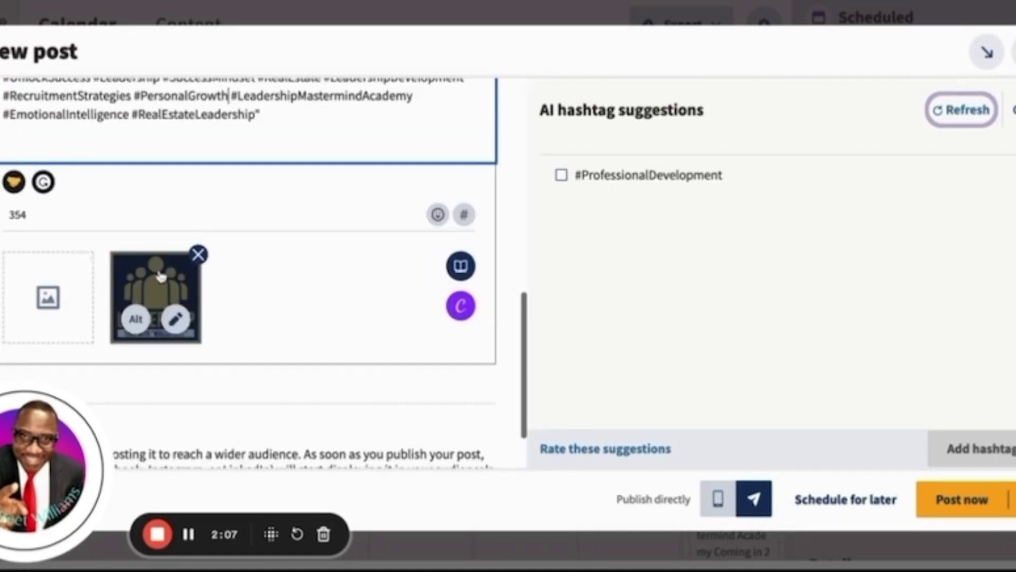
# Schedule the post to all five accounts for December 29, 2023 at the recommended time of 7:00 am.
pyautogui.scroll(8, 161, 274)
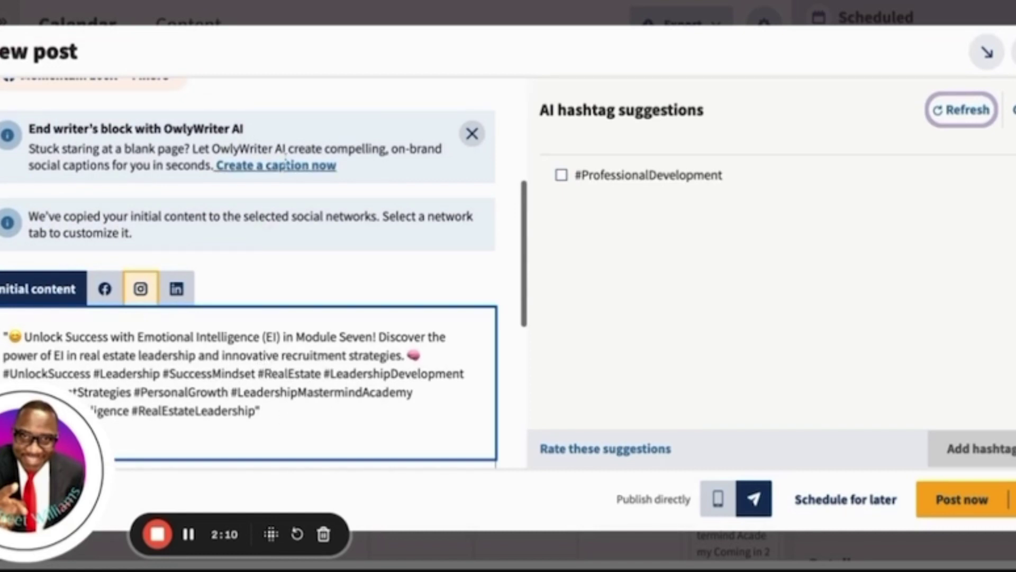
pyautogui.scroll(-10, 408, 344)
pyautogui.scroll(15, 279, 288)
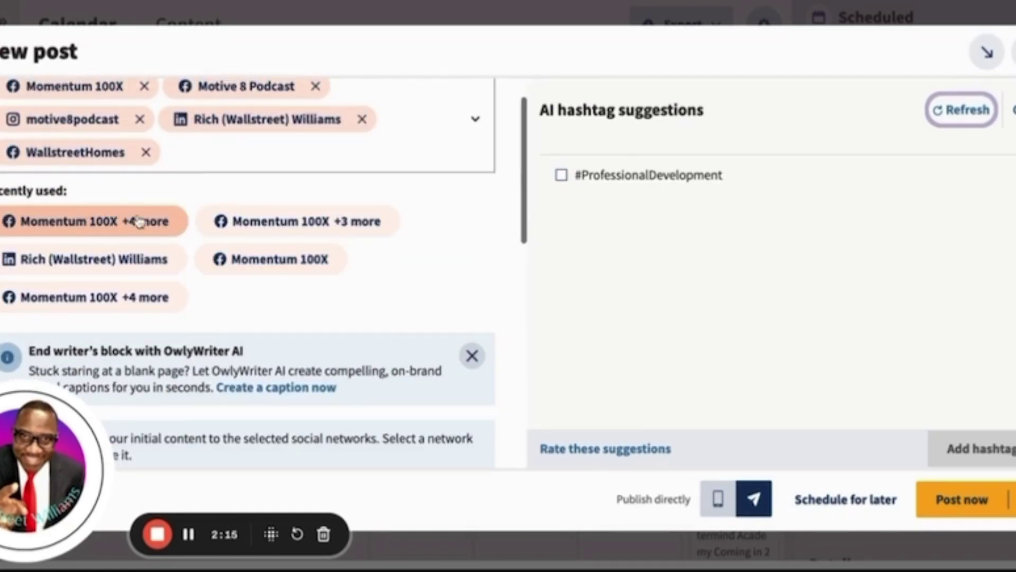
pyautogui.click(846, 507)
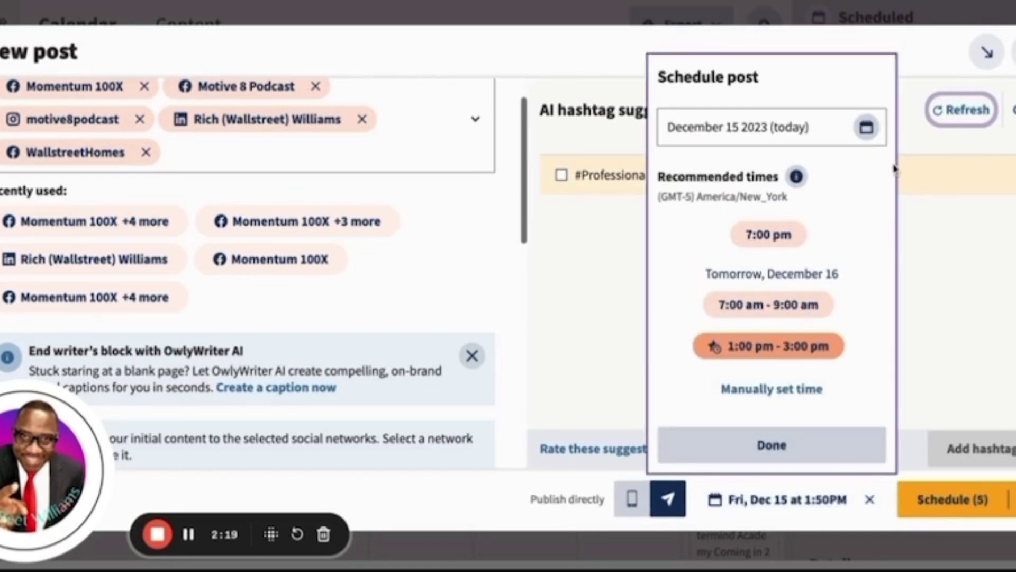
pyautogui.click(867, 130)
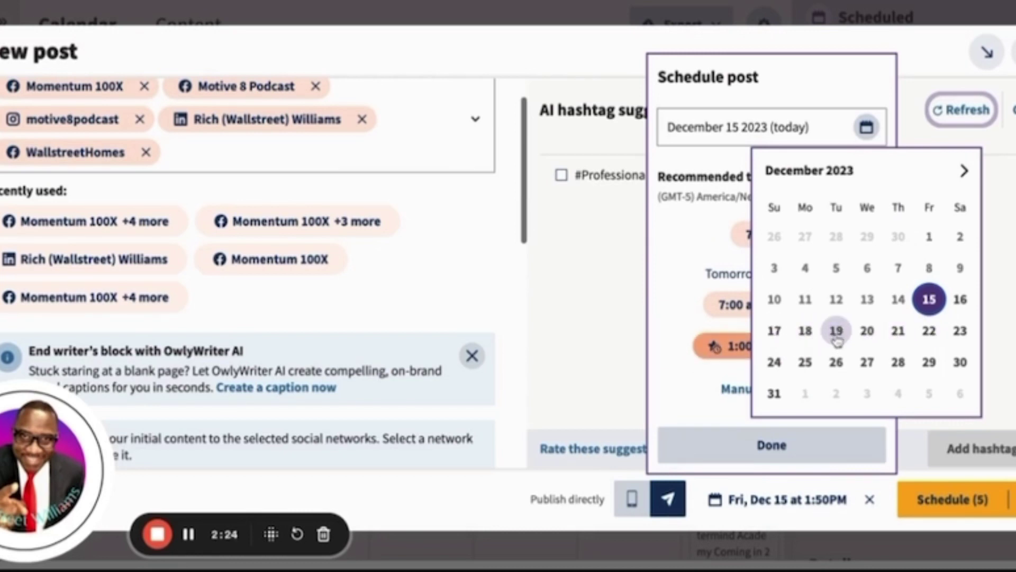
pyautogui.click(900, 363)
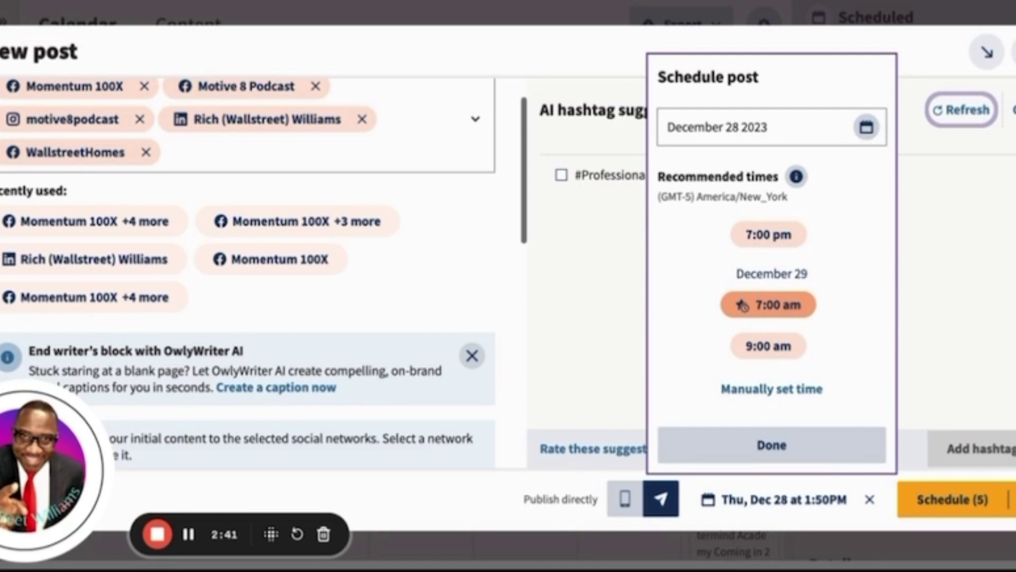
pyautogui.click(767, 315)
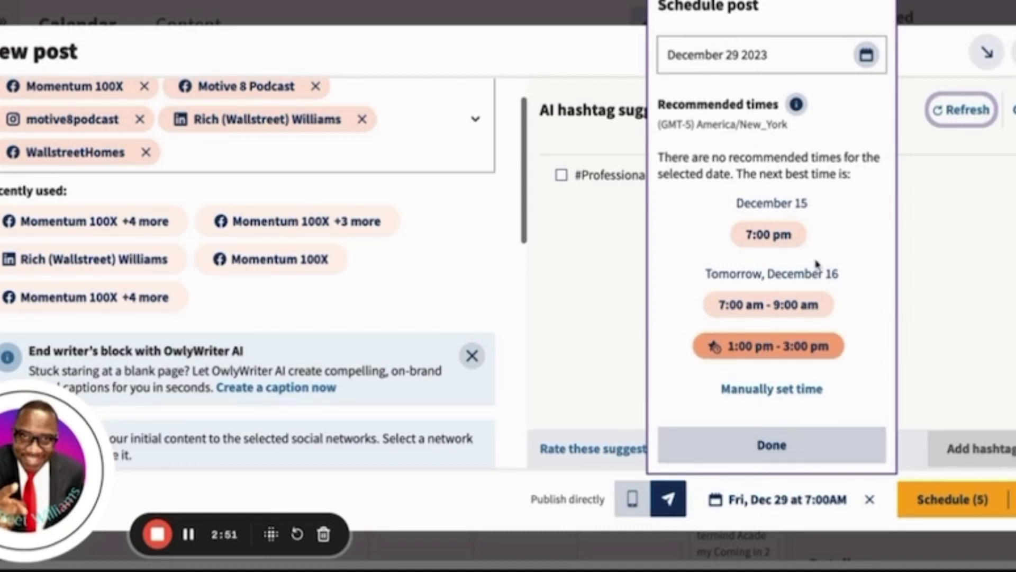
pyautogui.click(954, 503)
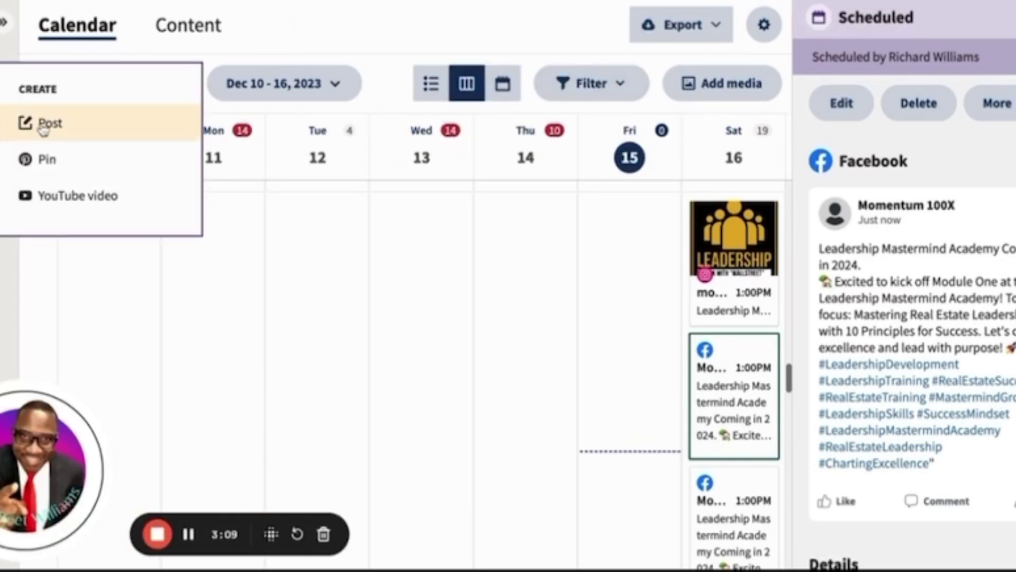
# Create another post for the "Momentum 100X +4 more" accounts and enter the "Join us for an extraordinary experience" caption about Momentum Consulting.
pyautogui.click(42, 120)
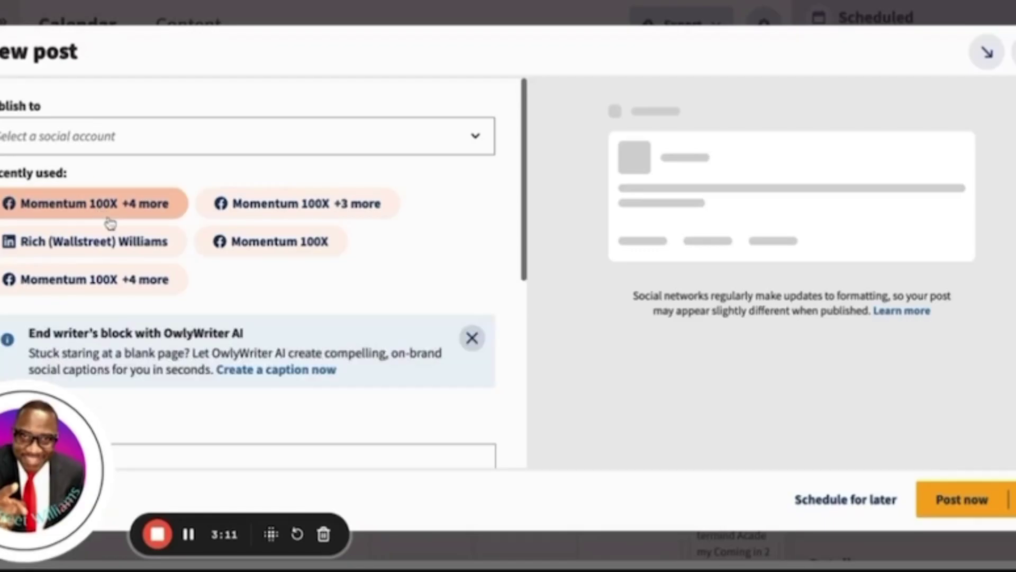
pyautogui.click(109, 204)
pyautogui.scroll(-5, 109, 205)
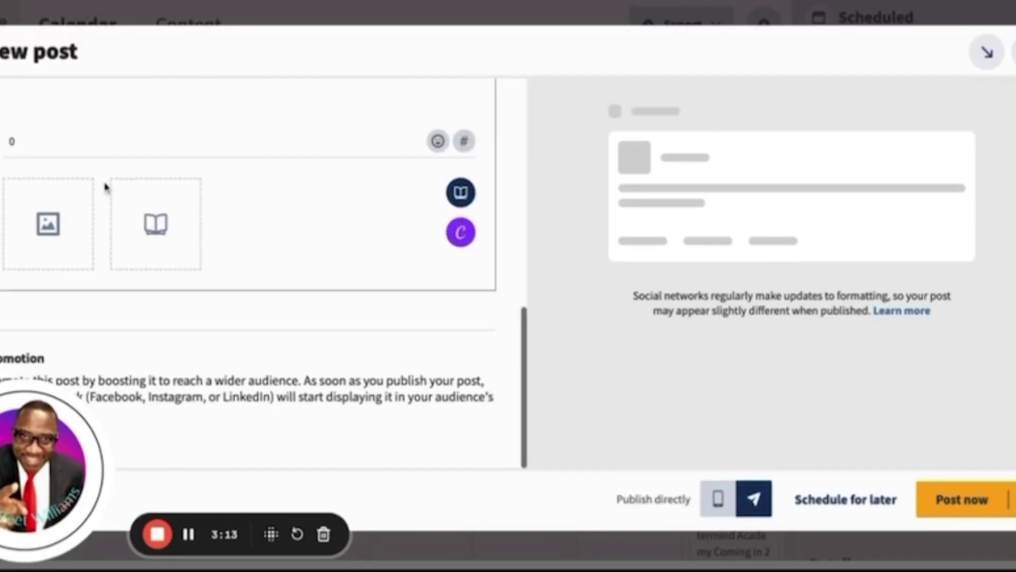
pyautogui.scroll(2, 102, 174)
pyautogui.write('"🚀 Join us for an extraordinary experience with Rich, the trailblazer behind Momentum Consulting. Transform your career with game-changing wisdom and unleash your true potential! 💼 #RichWilliams #SalesSuccess #MomentumConsulting"')
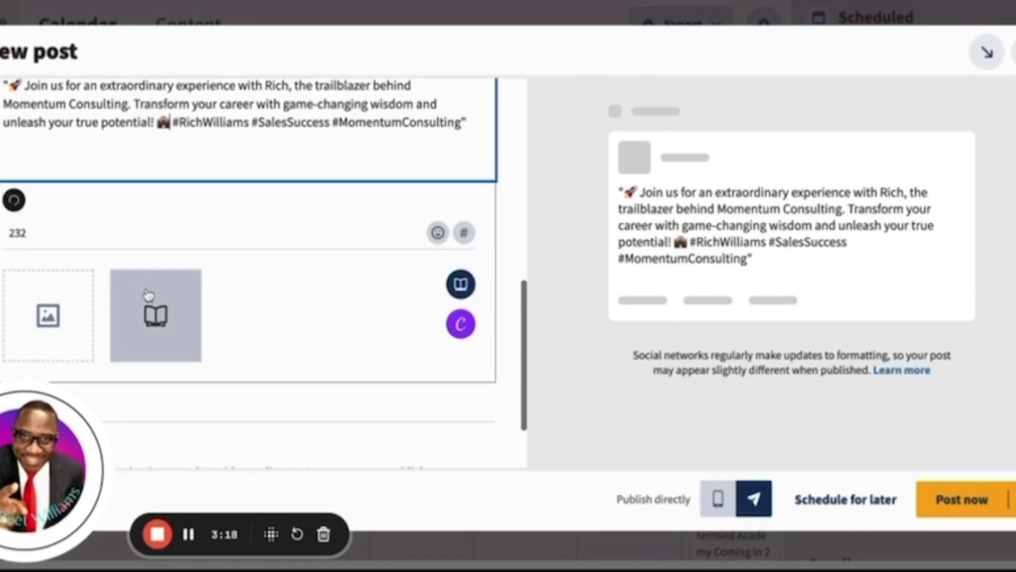
# Attach the "Leadership" image and add the AI-suggested hashtags #CareerTransformation, #GameChanger, #Wisdom, #UnleashYourPotential, #Consulting, #BusinessGrowth and #SuccessMindset.
pyautogui.click(468, 236)
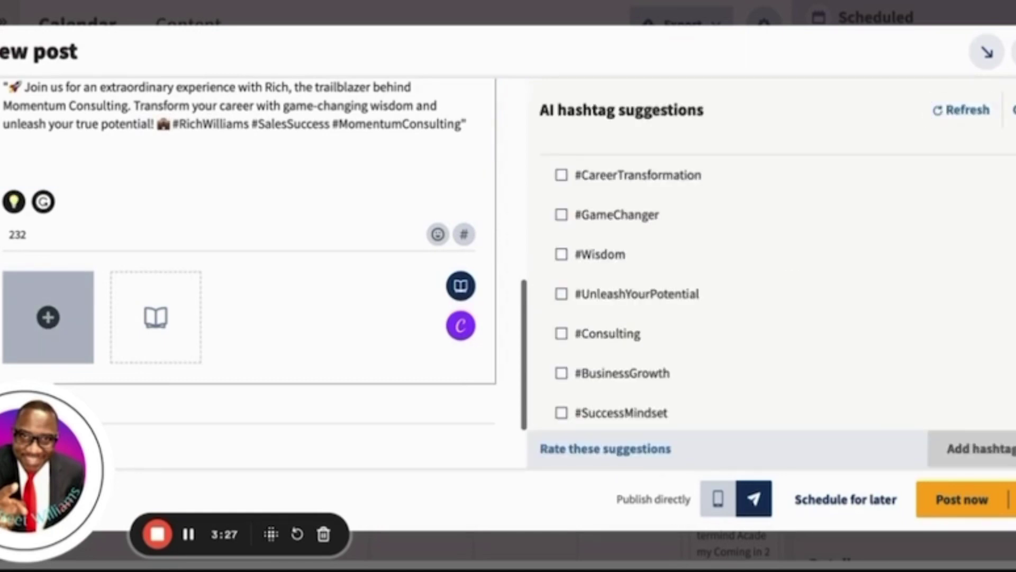
pyautogui.click(560, 175)
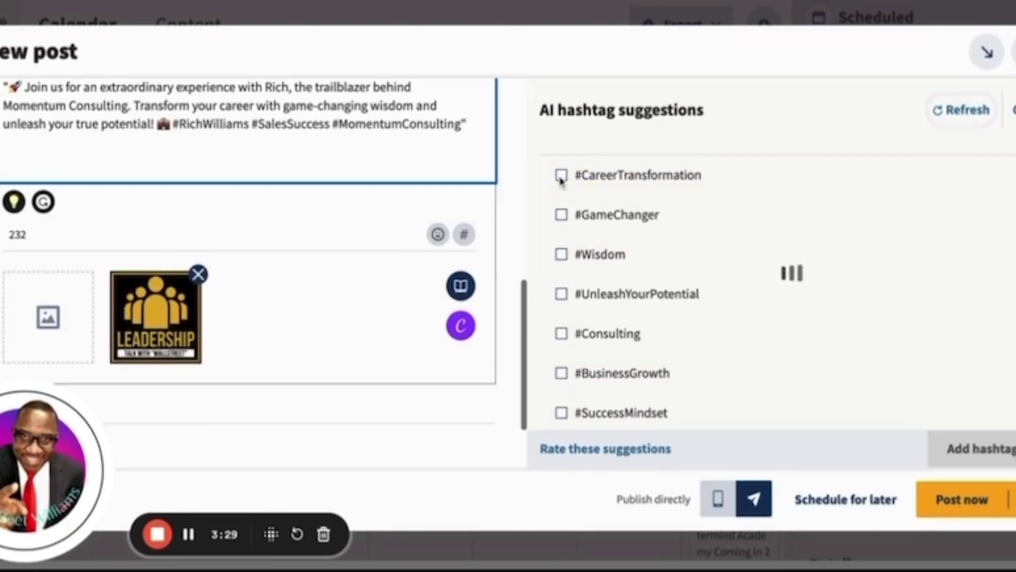
pyautogui.click(570, 226)
pyautogui.click(562, 256)
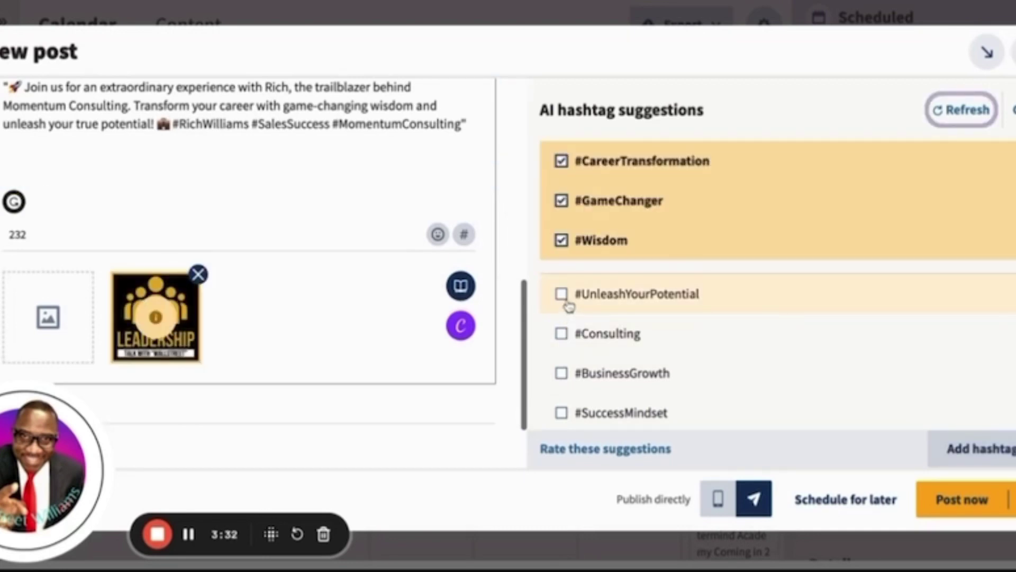
pyautogui.click(561, 296)
pyautogui.click(562, 332)
pyautogui.click(563, 371)
pyautogui.click(562, 404)
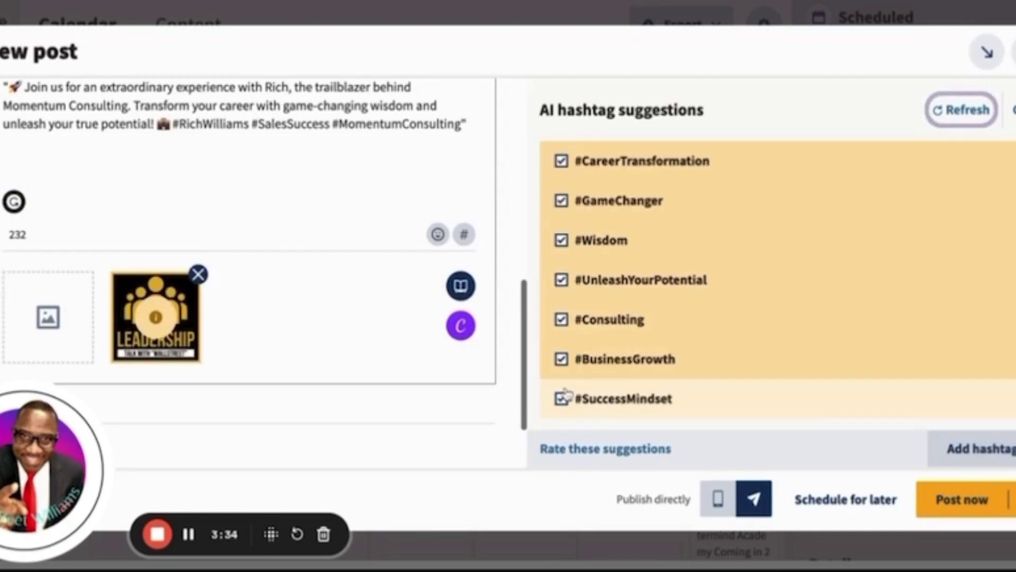
pyautogui.click(993, 456)
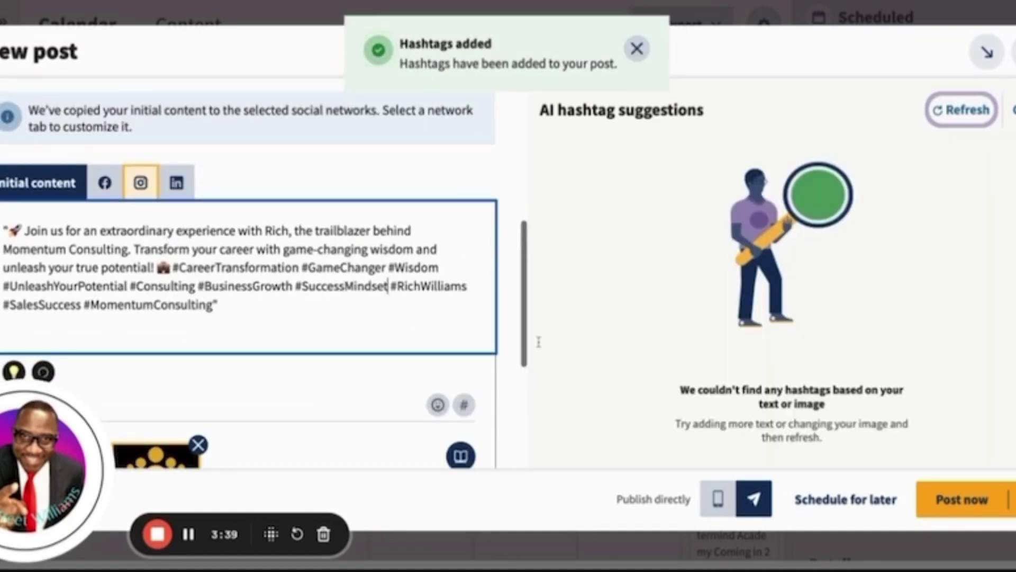
# Schedule the post to all five accounts for December 31, 2023 at the recommended time of 3:00 pm.
pyautogui.click(869, 497)
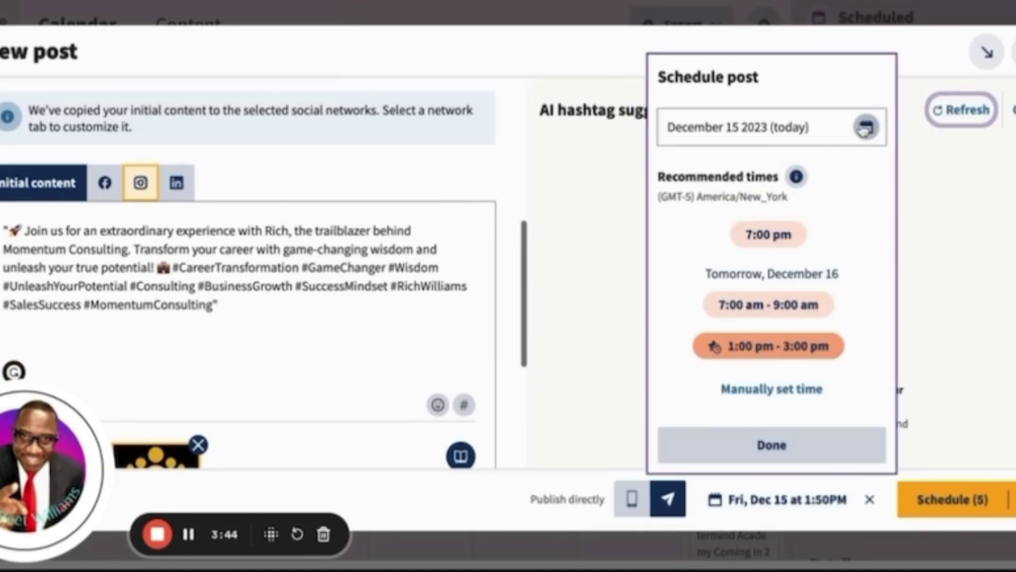
pyautogui.click(866, 127)
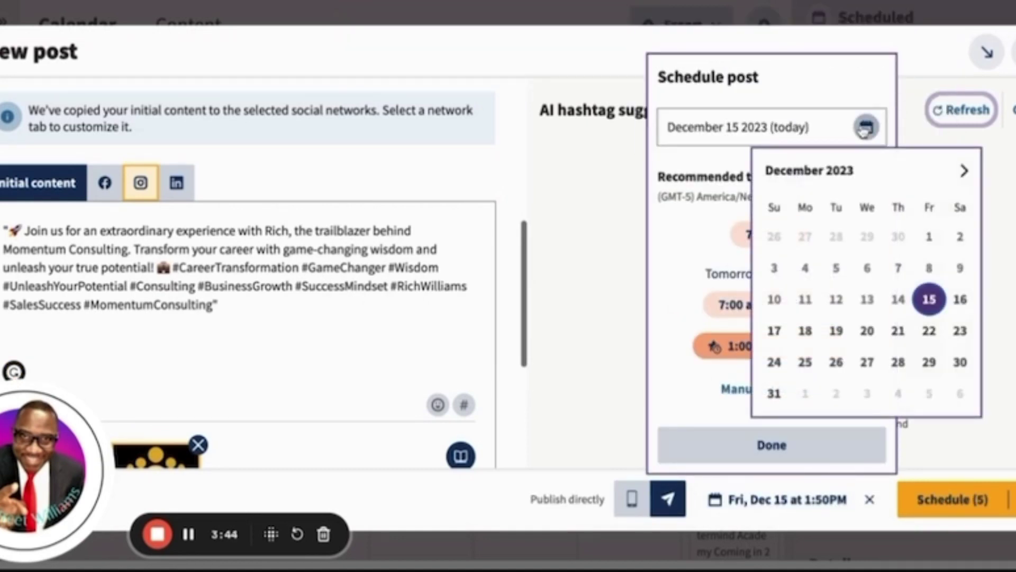
pyautogui.click(774, 394)
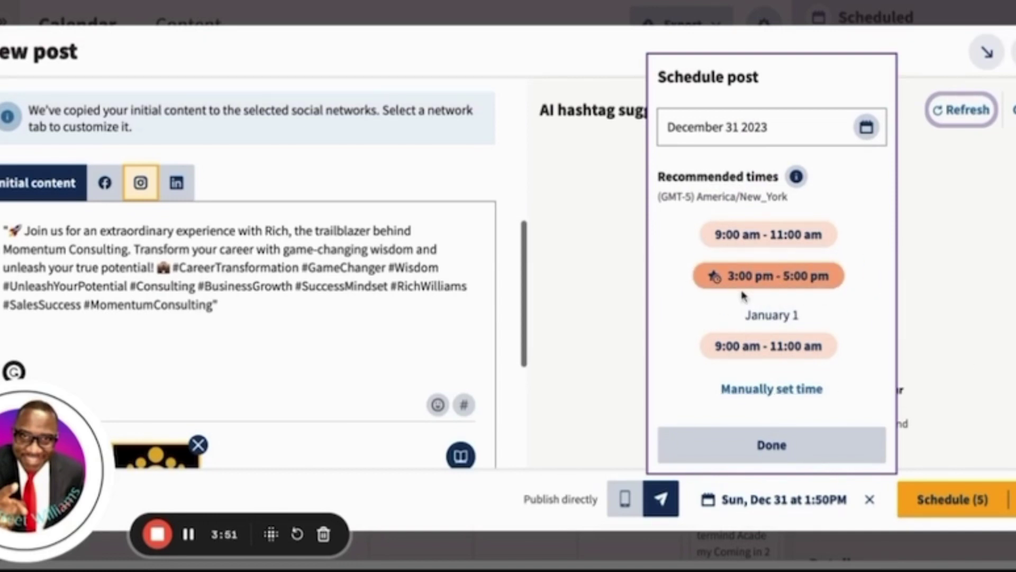
pyautogui.click(757, 284)
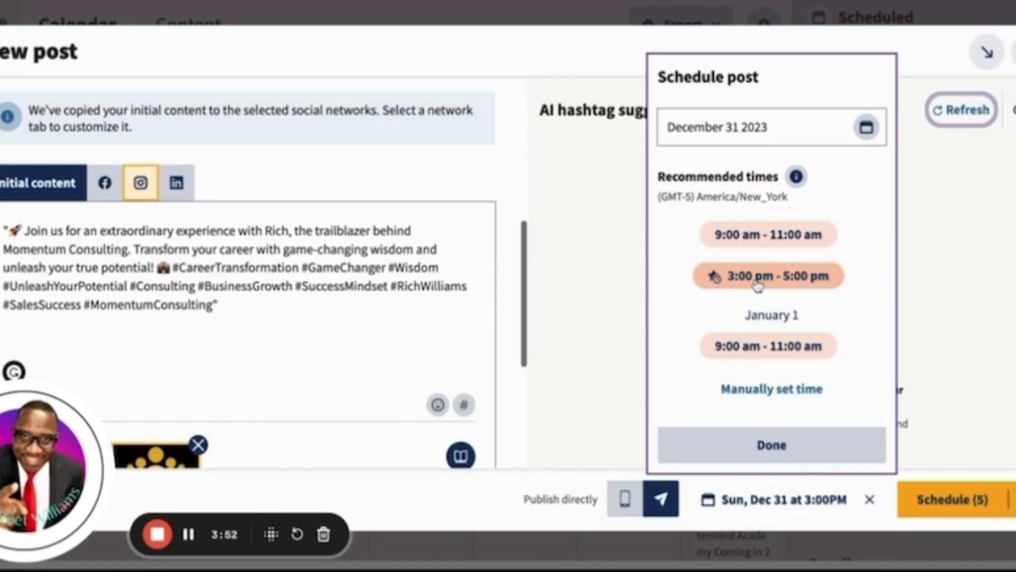
pyautogui.click(962, 509)
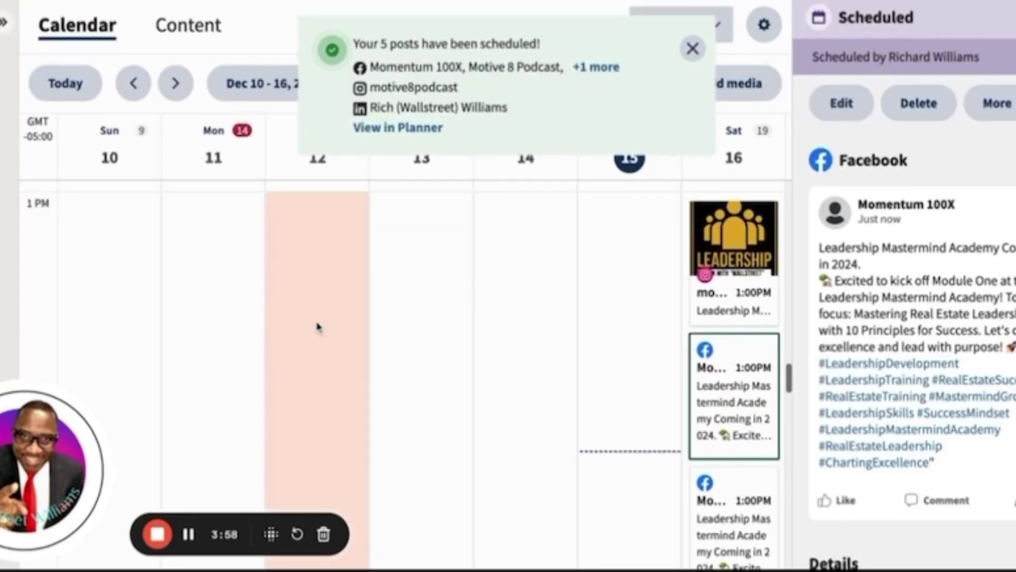
pyautogui.click(693, 50)
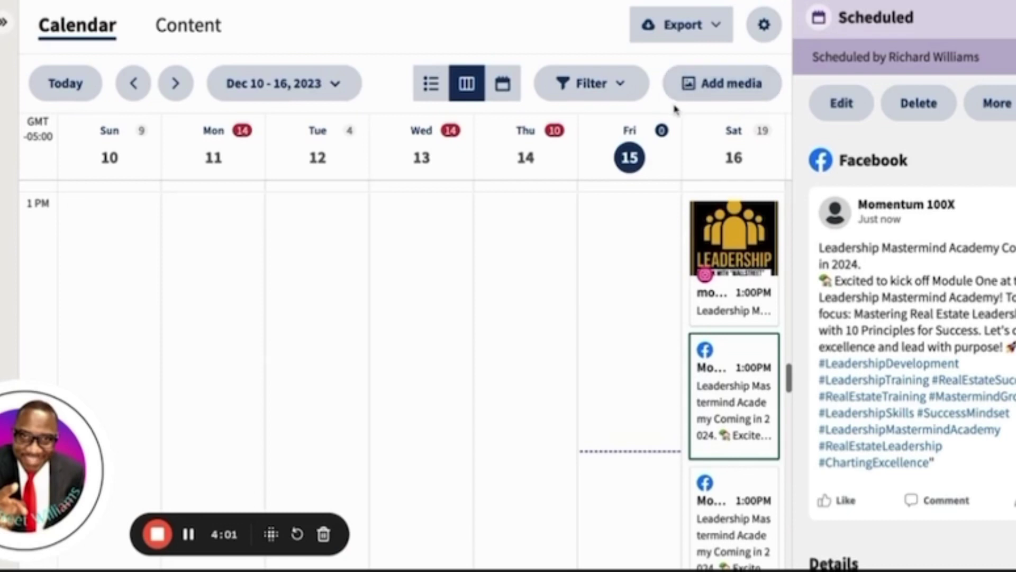
# Show the calendar by month and review the published and scheduled posts throughout December 2023.
pyautogui.click(502, 83)
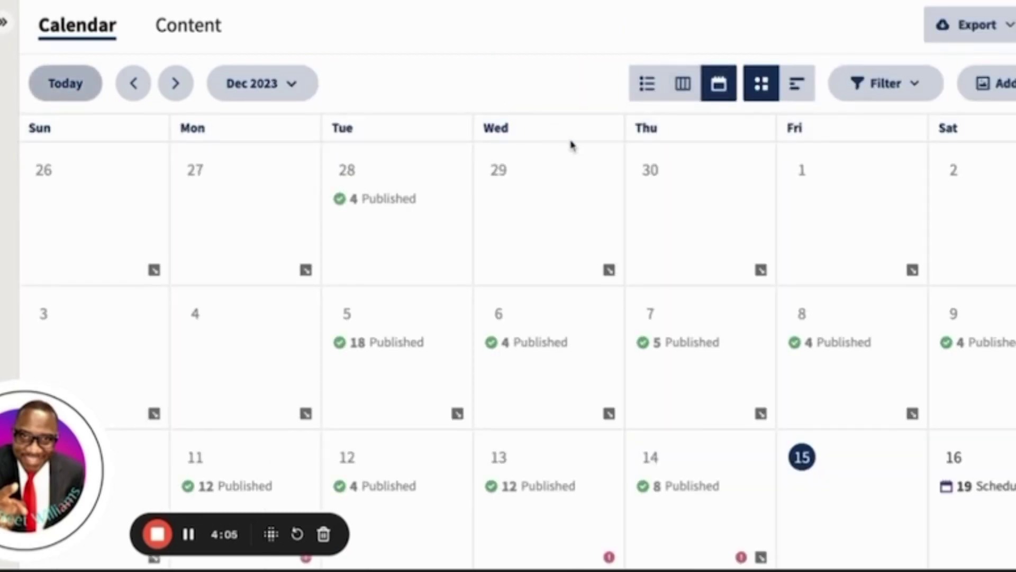
pyautogui.scroll(-2, 688, 264)
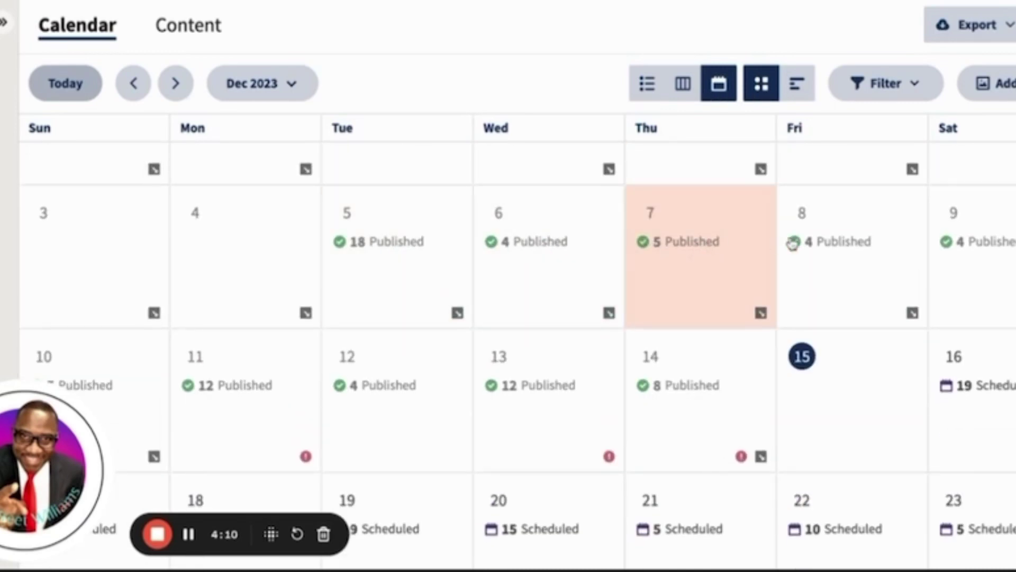
pyautogui.scroll(-2, 455, 388)
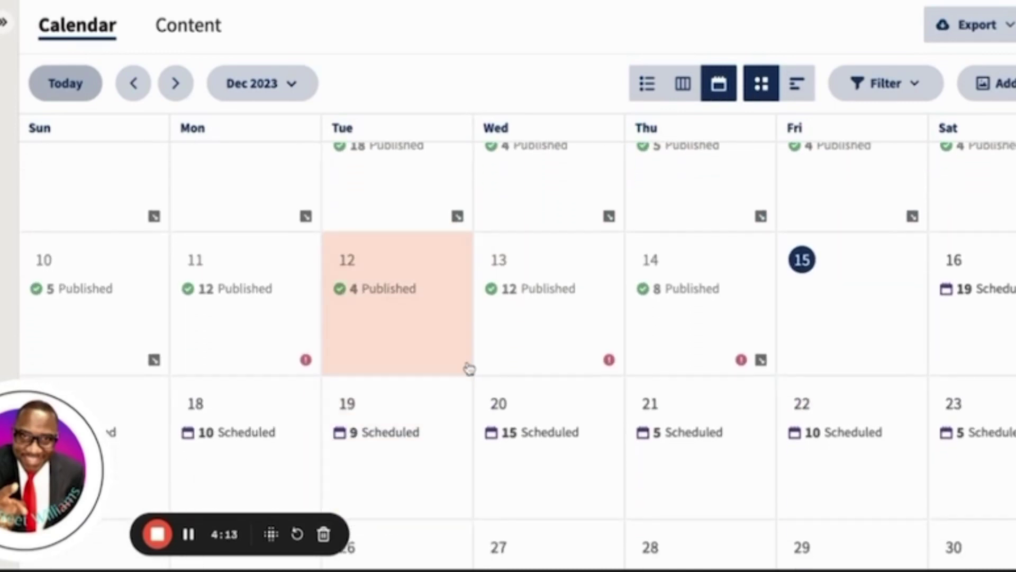
pyautogui.scroll(-2, 688, 318)
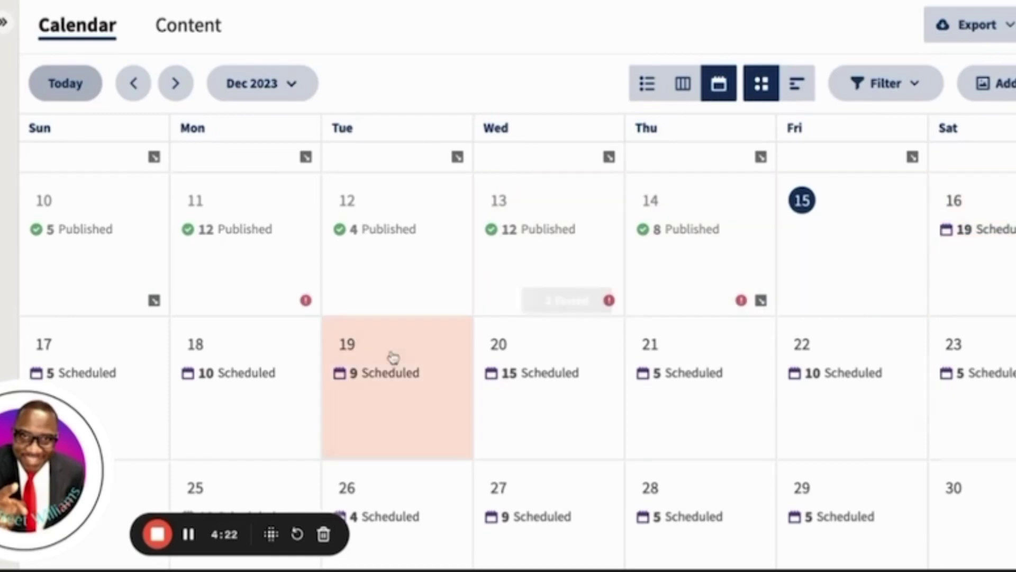
pyautogui.scroll(-3, 147, 393)
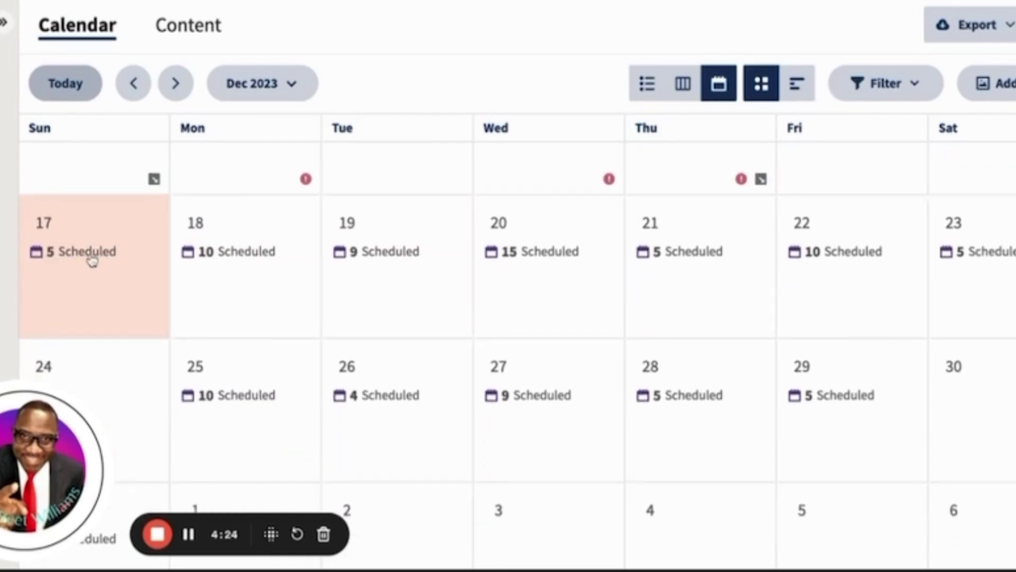
pyautogui.scroll(-1, 490, 319)
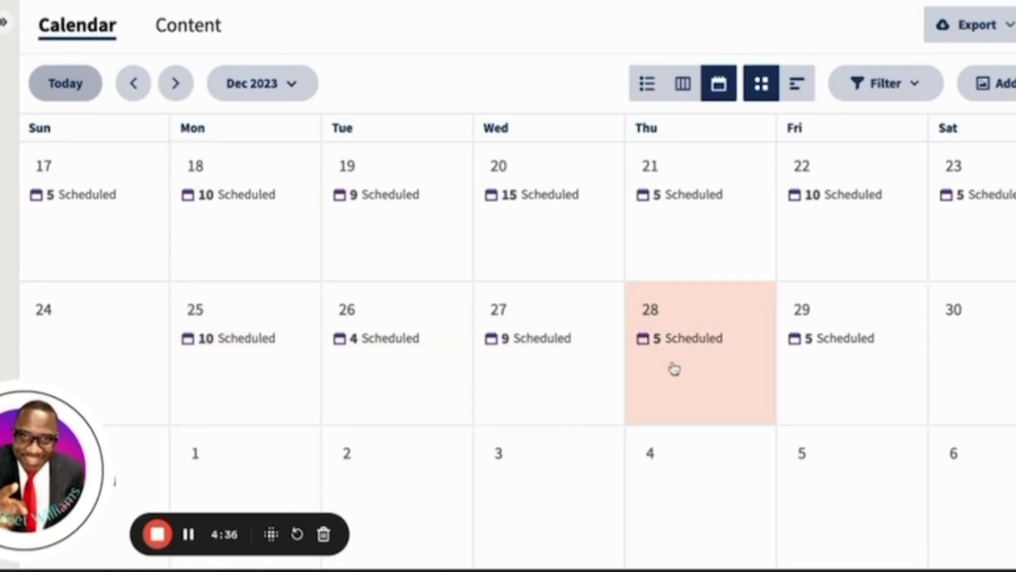
# Move the calendar forward to January 2024 and check its days for scheduled posts.
pyautogui.click(179, 88)
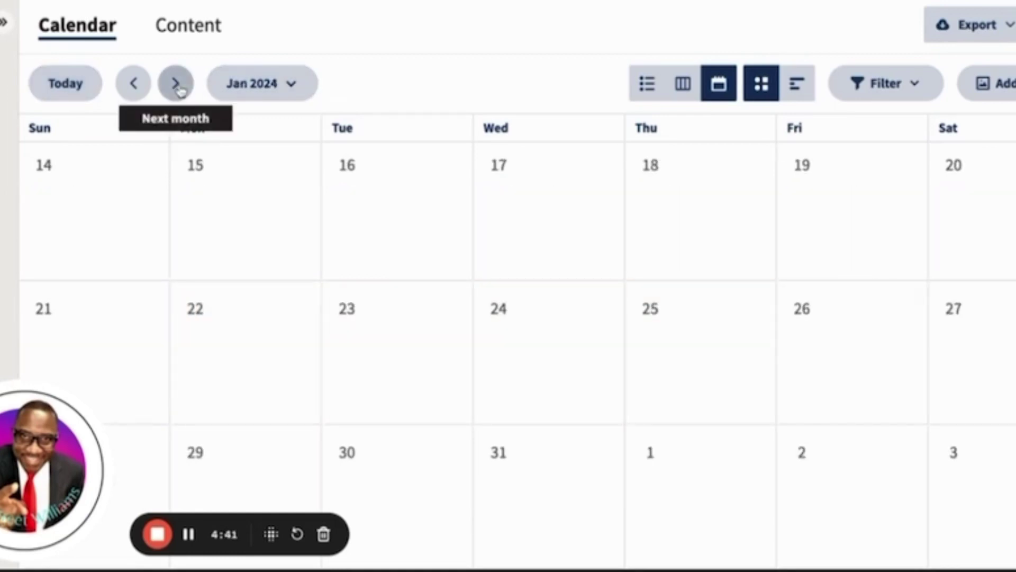
pyautogui.scroll(4, 676, 333)
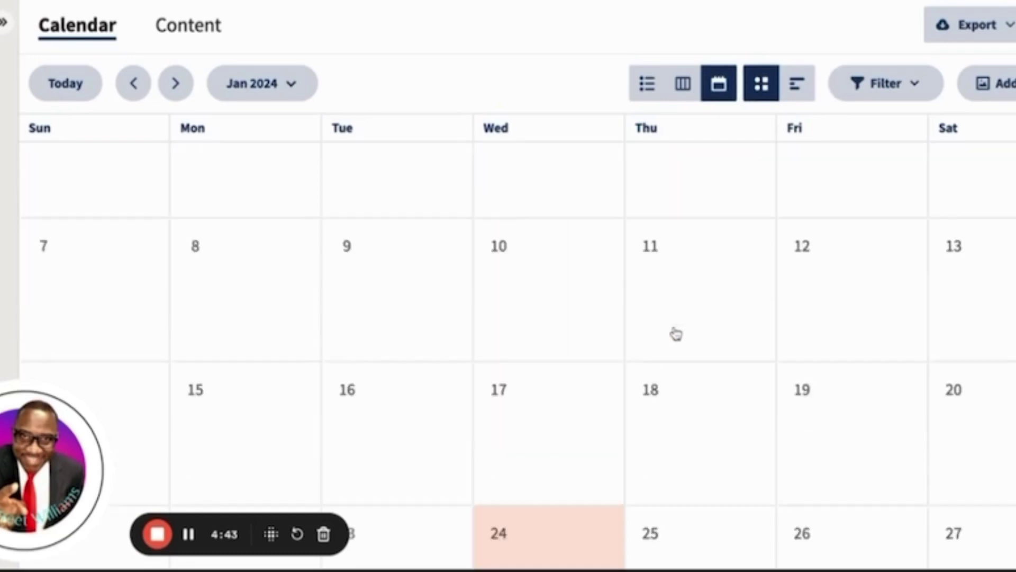
pyautogui.scroll(-4, 676, 333)
pyautogui.scroll(4, 676, 334)
pyautogui.scroll(-4, 677, 333)
pyautogui.scroll(5, 677, 334)
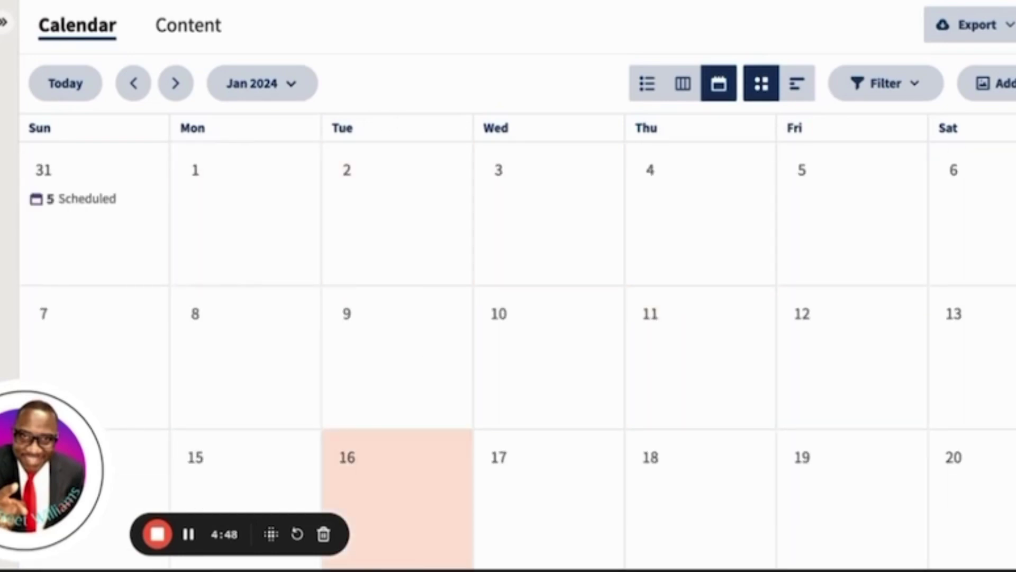
# Return the calendar to December 2023 and look over the posts scheduled for the second half of the month.
pyautogui.click(127, 89)
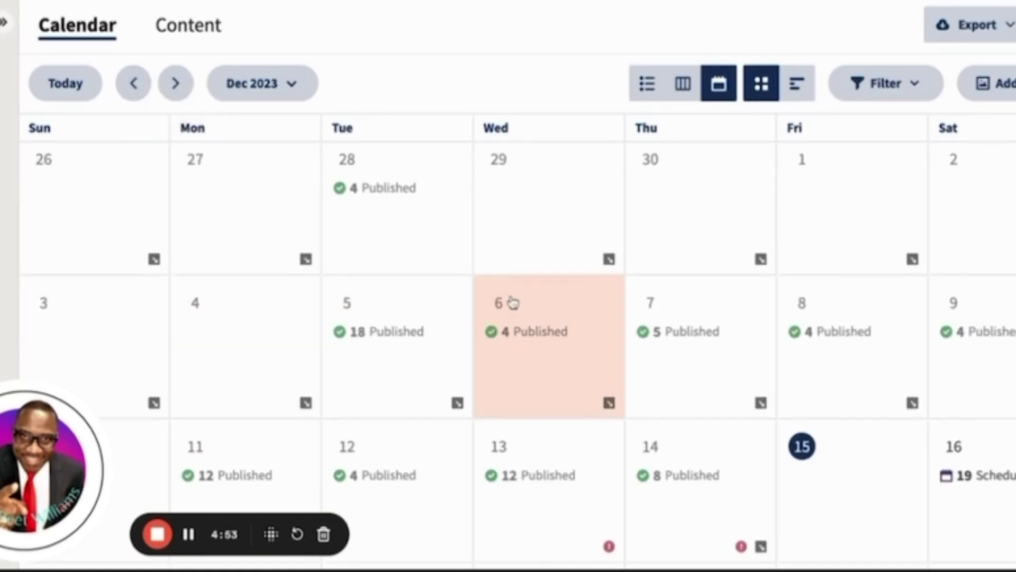
pyautogui.scroll(-5, 512, 302)
pyautogui.scroll(5, 454, 272)
pyautogui.scroll(-6, 478, 281)
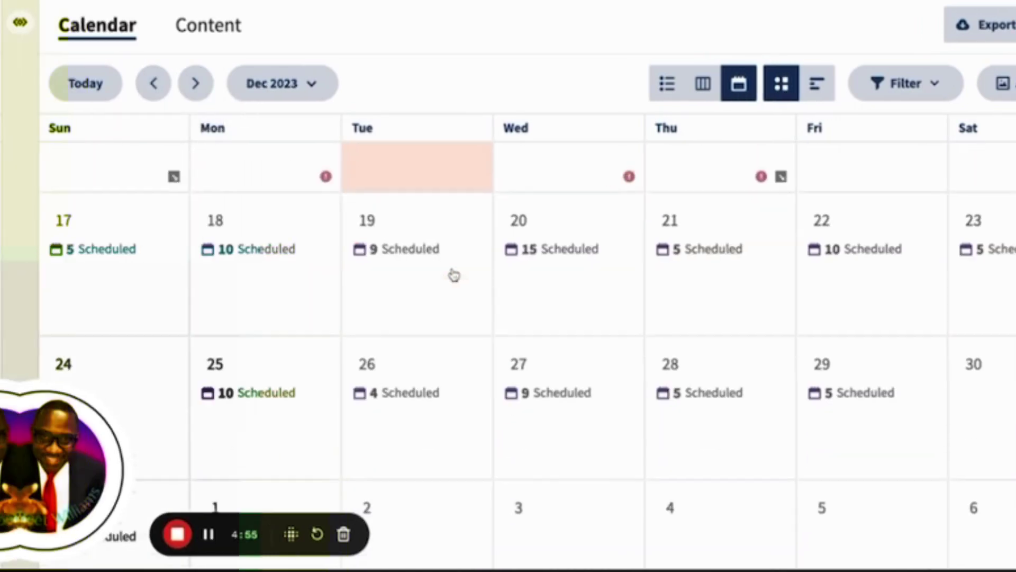